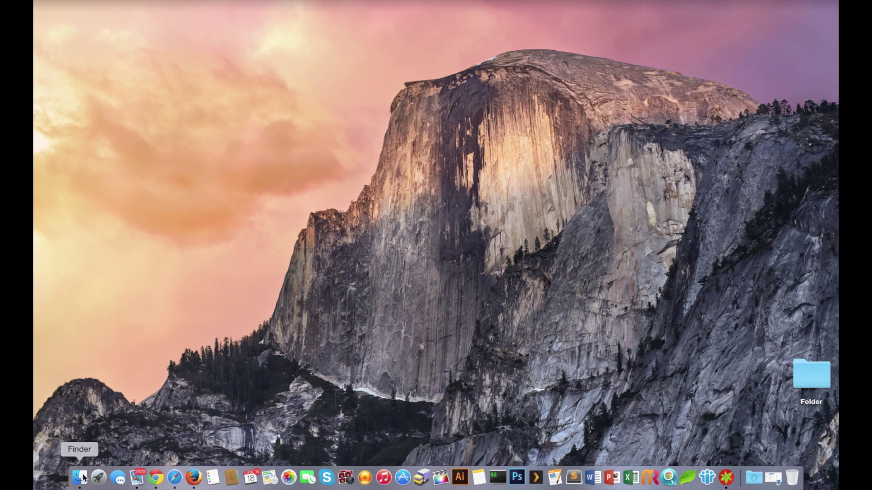
# Step: Open Finder's Applications folder and launch Qfinder.app
pyautogui.click(79, 476)
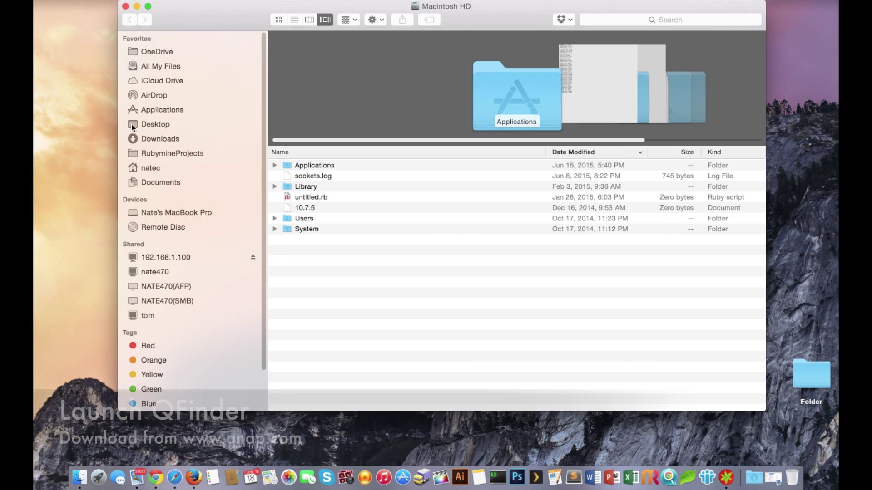
pyautogui.click(143, 112)
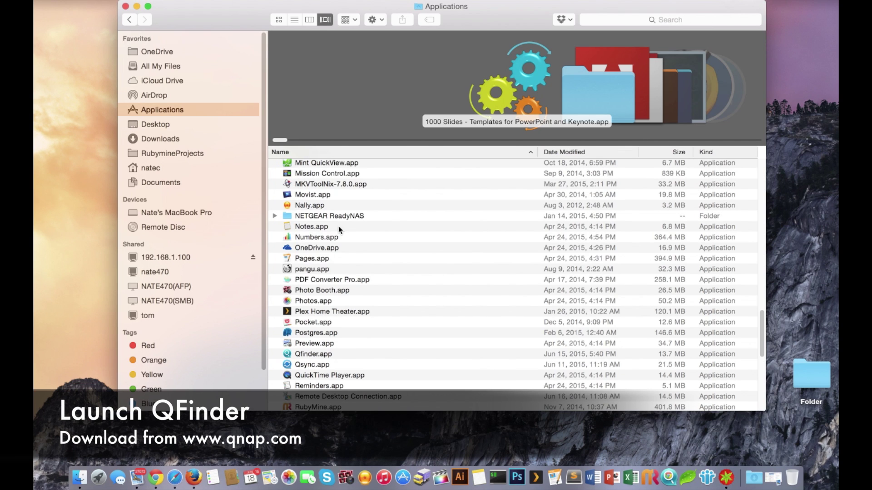
pyautogui.scroll(-1, 341, 291)
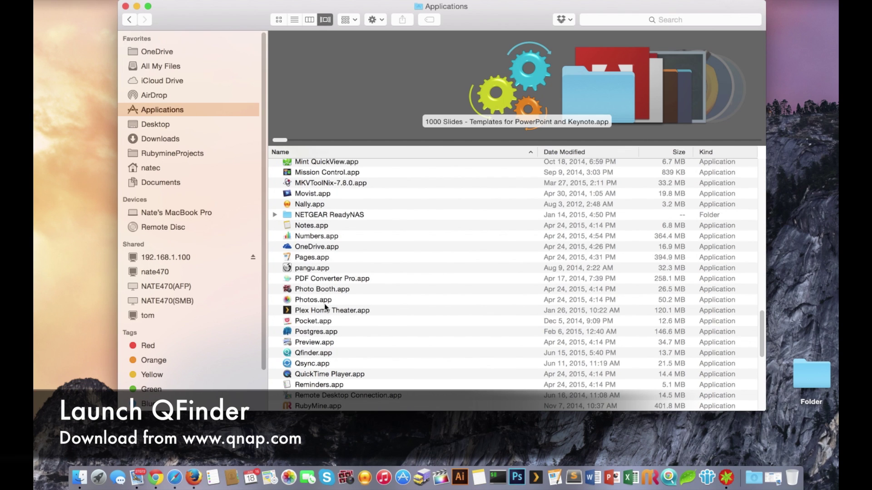
pyautogui.doubleClick(305, 354)
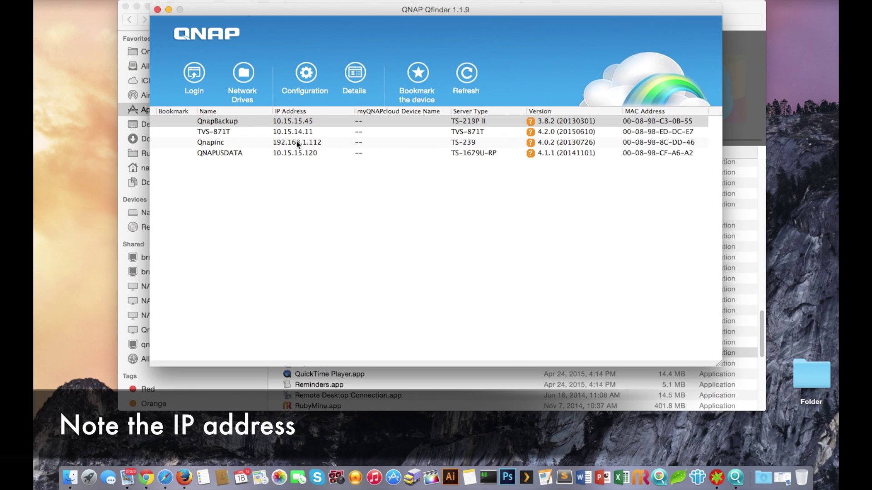
# Step: Read the TVS-871T NAS IP address (10.15.14.11) in Qfinder, then return to Finder
pyautogui.click(285, 131)
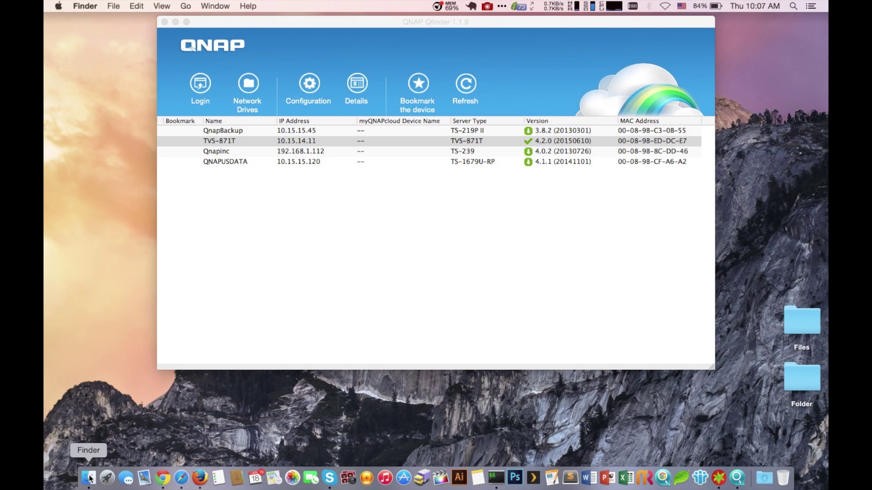
pyautogui.click(89, 478)
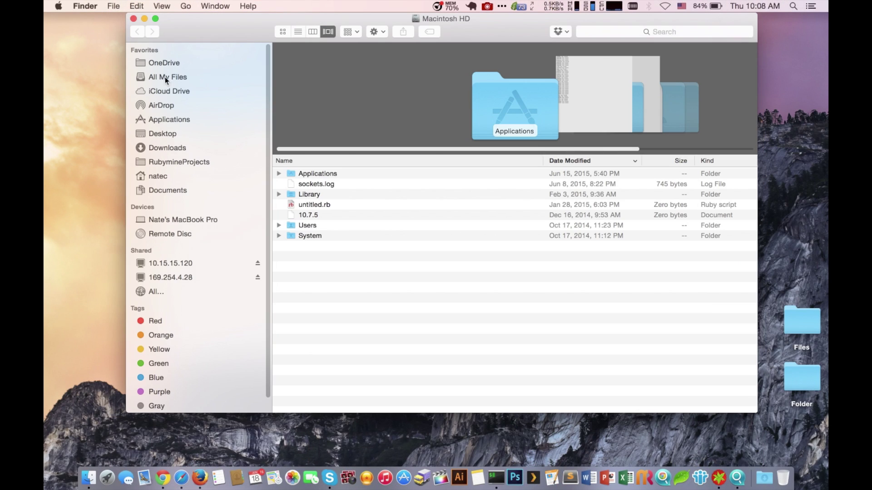
# Step: Replace the Connect to Server address with smb://10.15.14.11 and connect
pyautogui.click(185, 8)
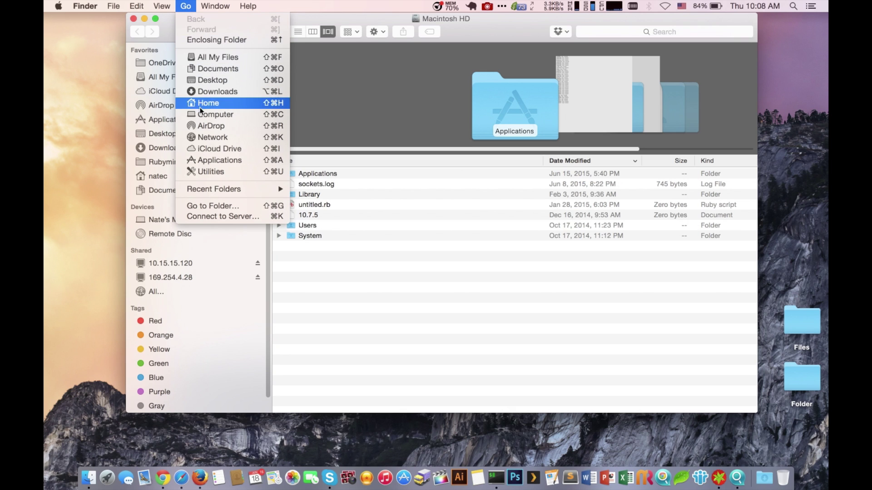
pyautogui.click(208, 217)
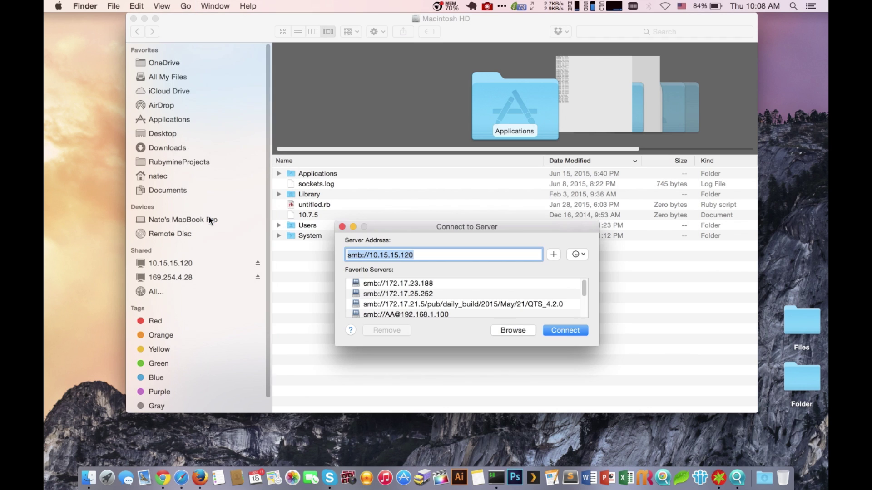
pyautogui.click(397, 257)
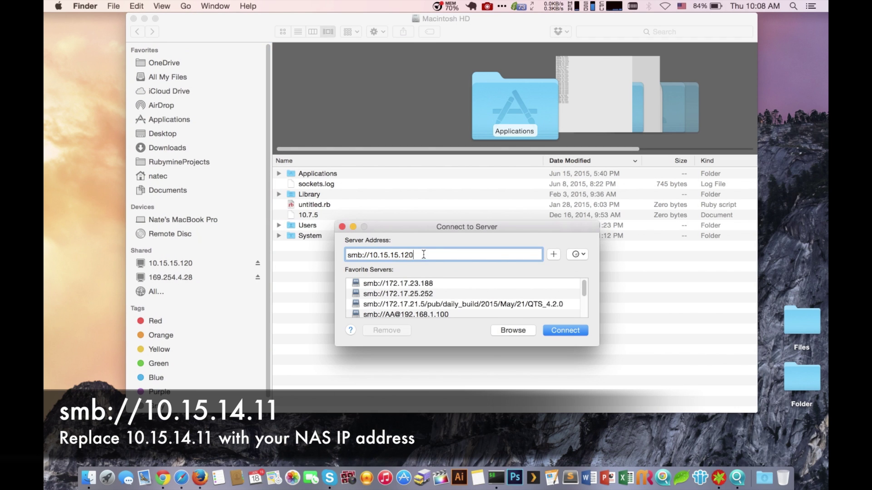
pyautogui.moveTo(434, 255); pyautogui.dragTo(333, 256)
pyautogui.press('BackSpace')
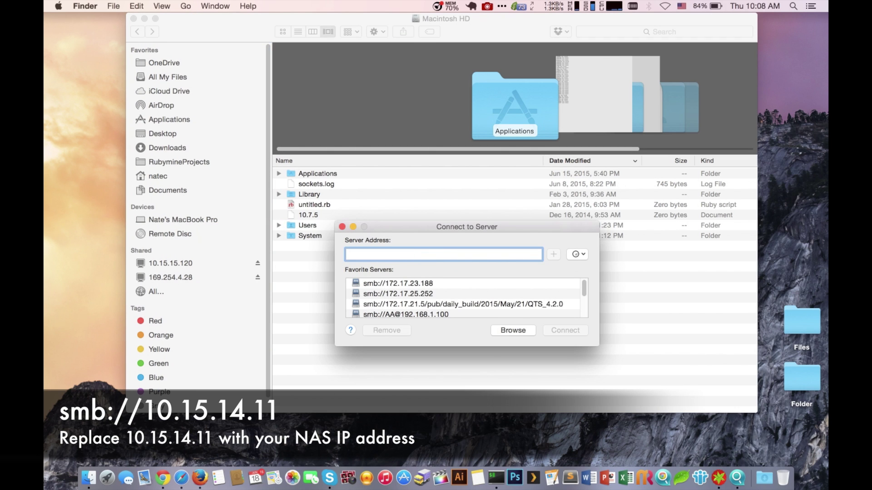
pyautogui.write('smb')
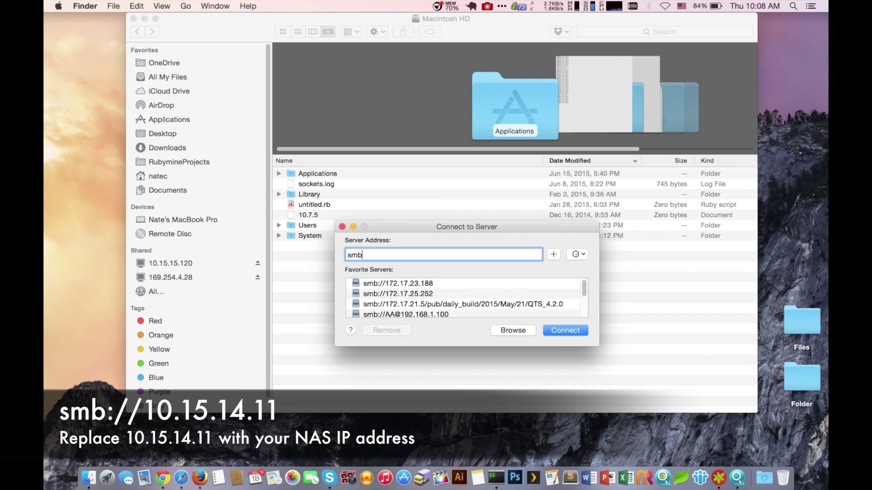
pyautogui.write('://10.15.14.11')
pyautogui.click(563, 331)
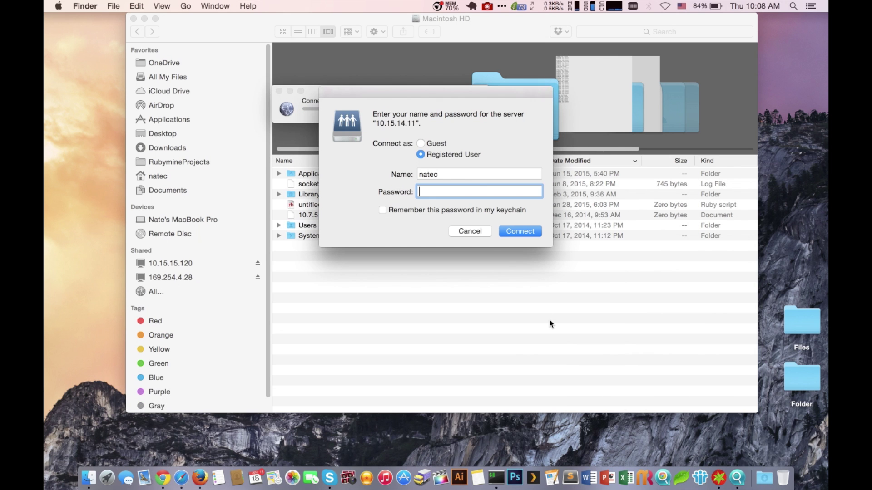
# Step: Log in as a registered user with the NAS account name and password, then mount the home volume
pyautogui.doubleClick(449, 175)
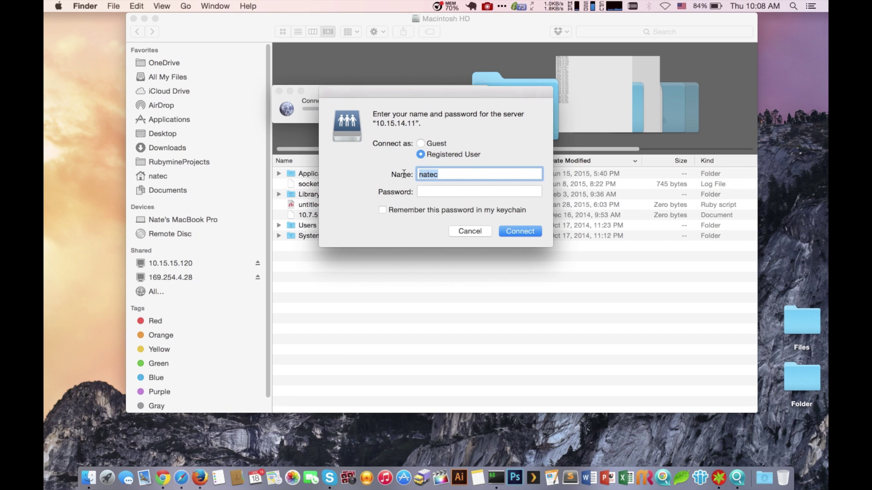
pyautogui.press('BackSpace')
pyautogui.write('admin')
pyautogui.press('Tab')
pyautogui.write('ad')
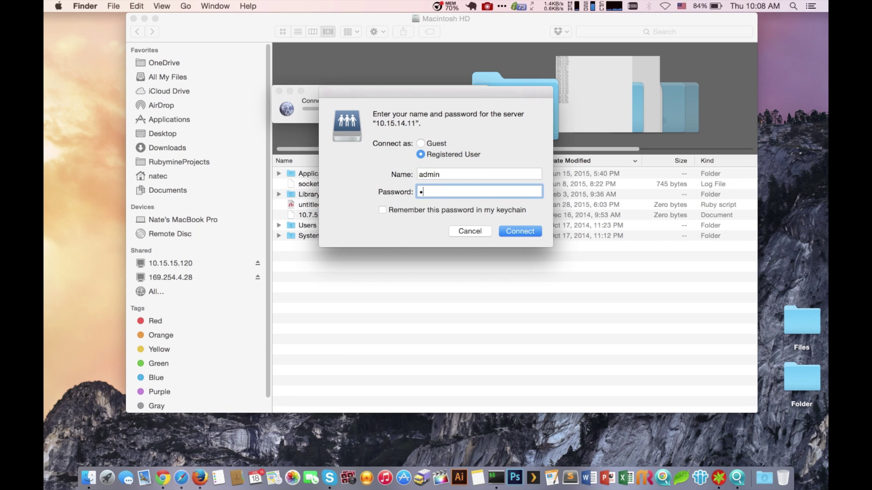
pyautogui.write('min')
pyautogui.click(508, 233)
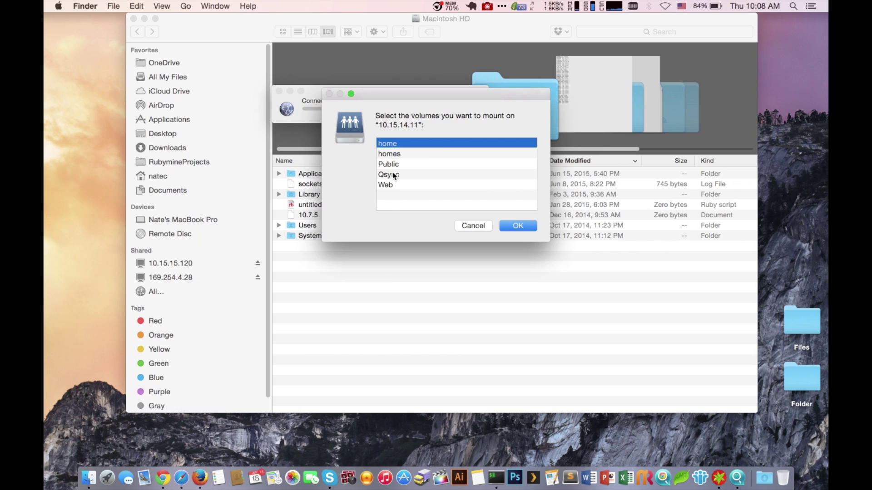
pyautogui.doubleClick(396, 143)
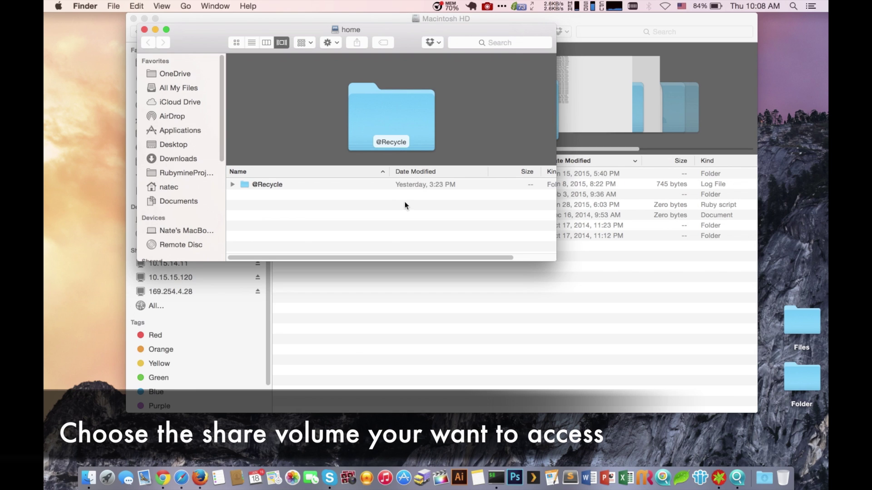
# Step: Open the desktop Files folder and place its window beside the home share
pyautogui.click(794, 318)
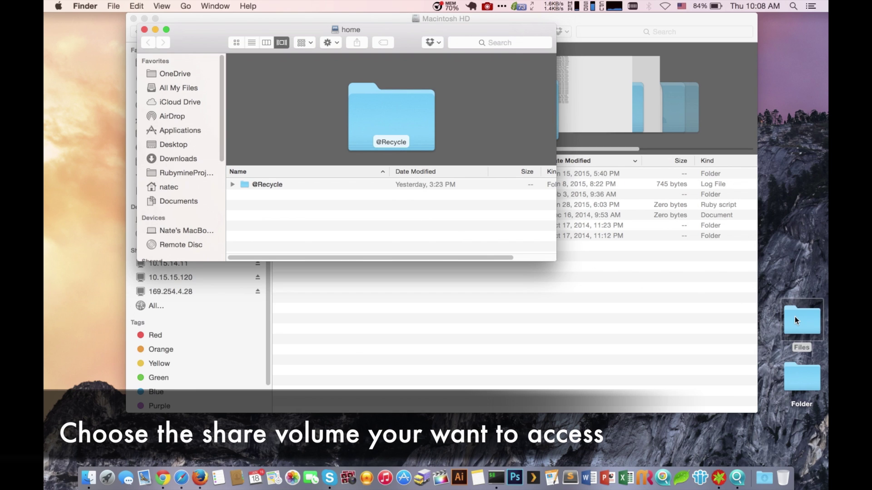
pyautogui.doubleClick(795, 316)
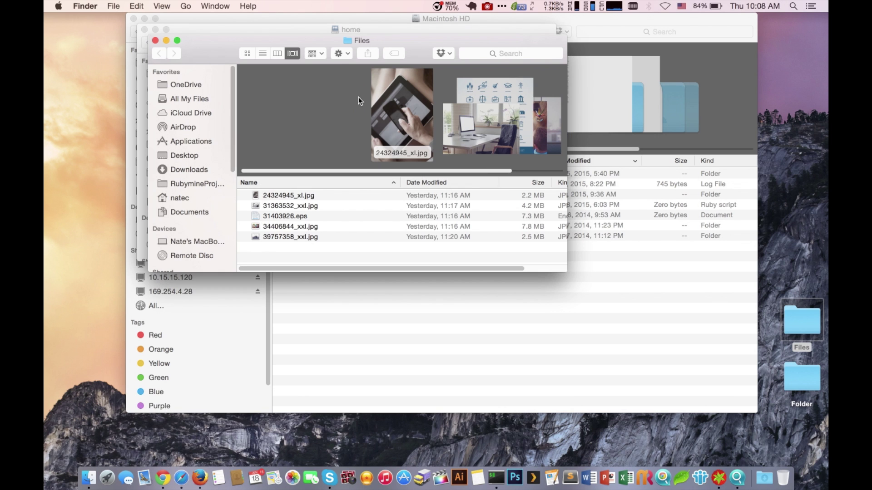
pyautogui.moveTo(292, 34); pyautogui.dragTo(656, 85)
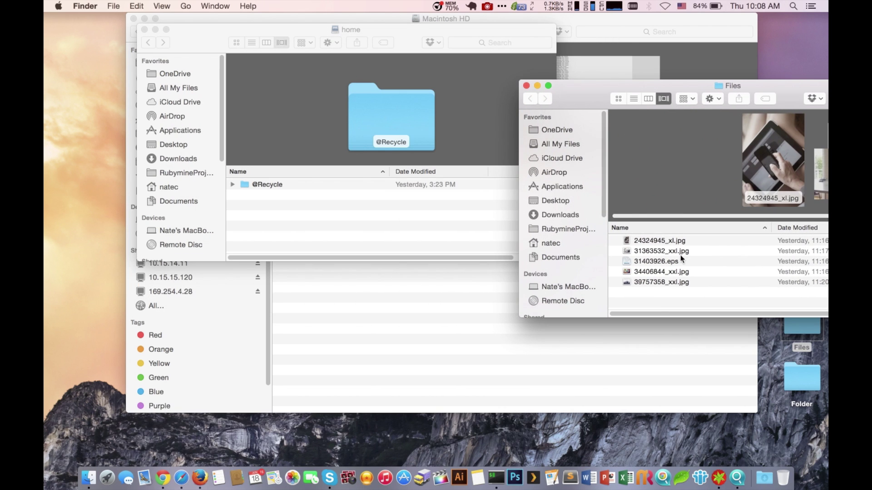
# Step: Copy the five image and EPS files into the NAS home share, then close Files
pyautogui.press('Down')
pyautogui.keyDown('shift'); pyautogui.click(679, 279); pyautogui.keyUp('shift')
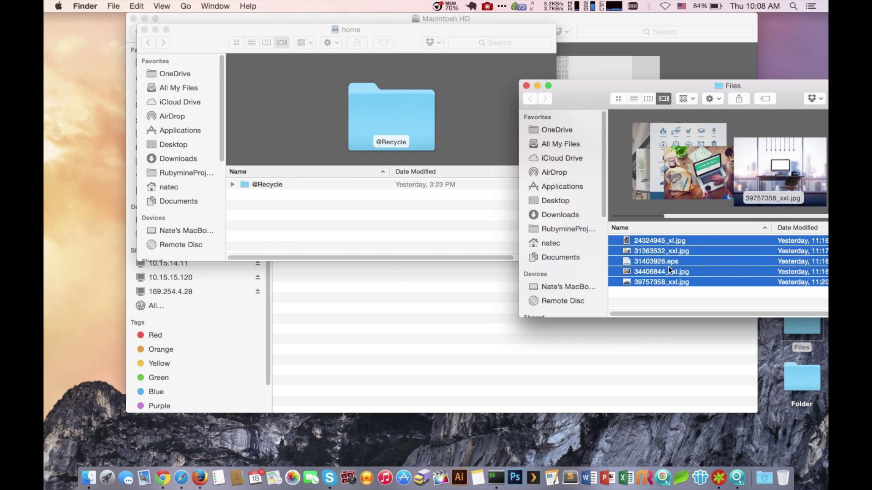
pyautogui.moveTo(679, 279); pyautogui.dragTo(429, 220)
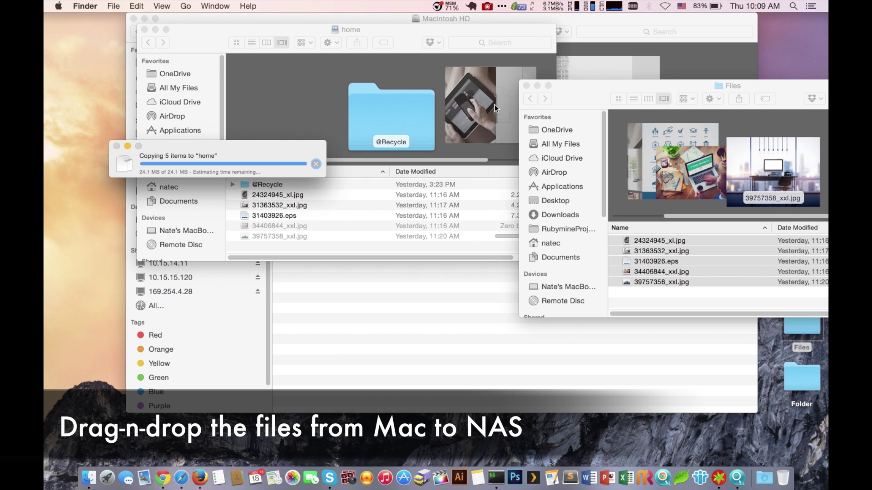
pyautogui.click(526, 86)
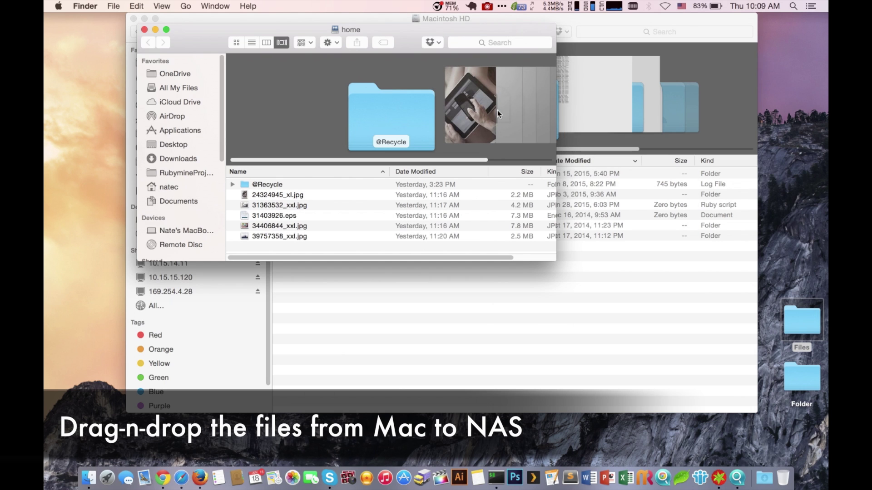
pyautogui.moveTo(276, 33); pyautogui.dragTo(350, 64)
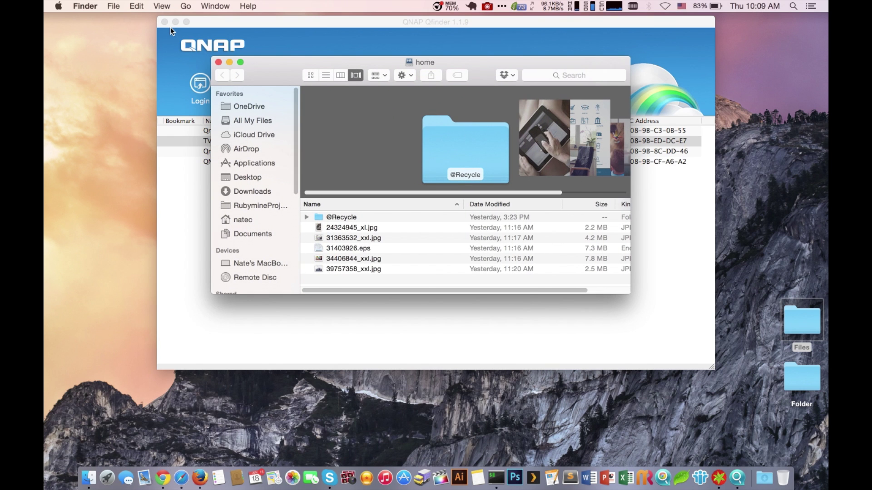
# Step: Copy all five files from the NAS home share to the Mac desktop
pyautogui.press('super+w')
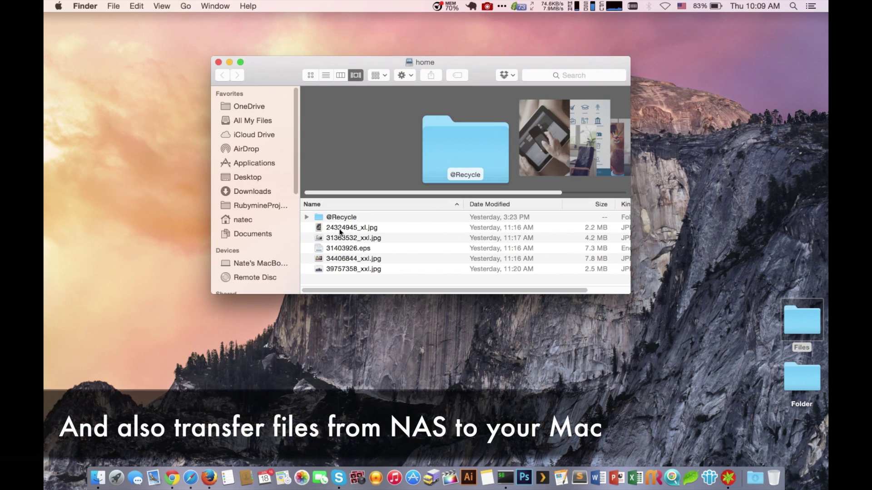
pyautogui.click(340, 228)
pyautogui.keyDown('shift'); pyautogui.click(353, 271); pyautogui.keyUp('shift')
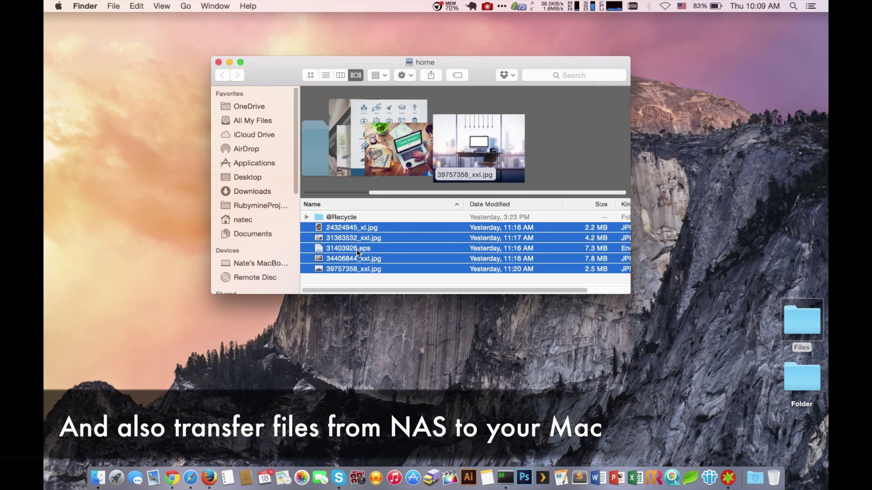
pyautogui.moveTo(356, 250); pyautogui.dragTo(101, 168)
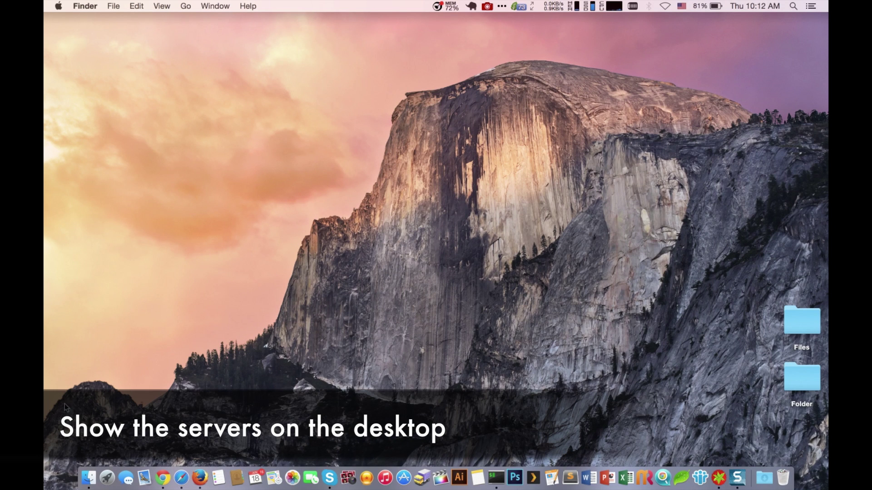
# Step: Enable 'Connected servers' in Finder Preferences' General settings so server shares show on the desktop
pyautogui.click(89, 477)
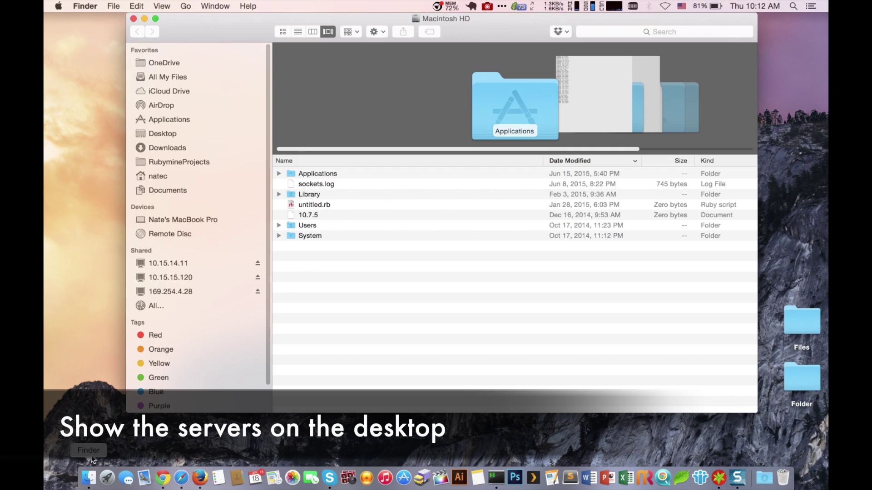
pyautogui.click(91, 6)
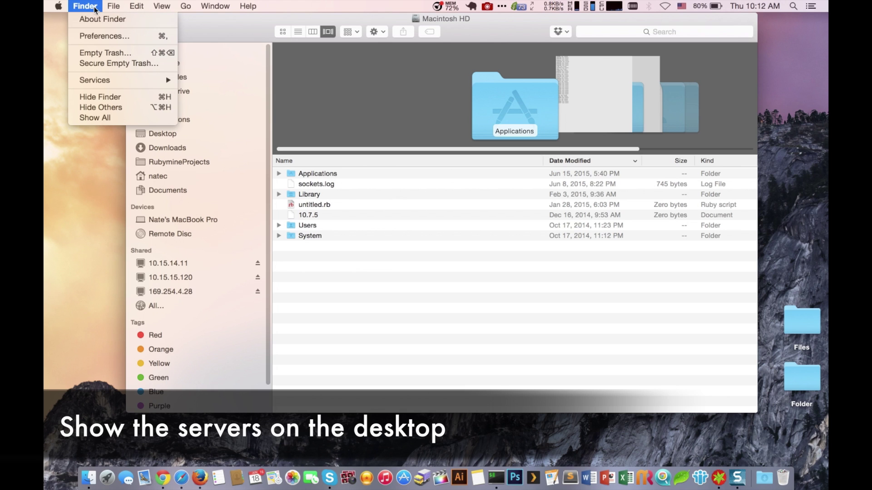
pyautogui.click(90, 34)
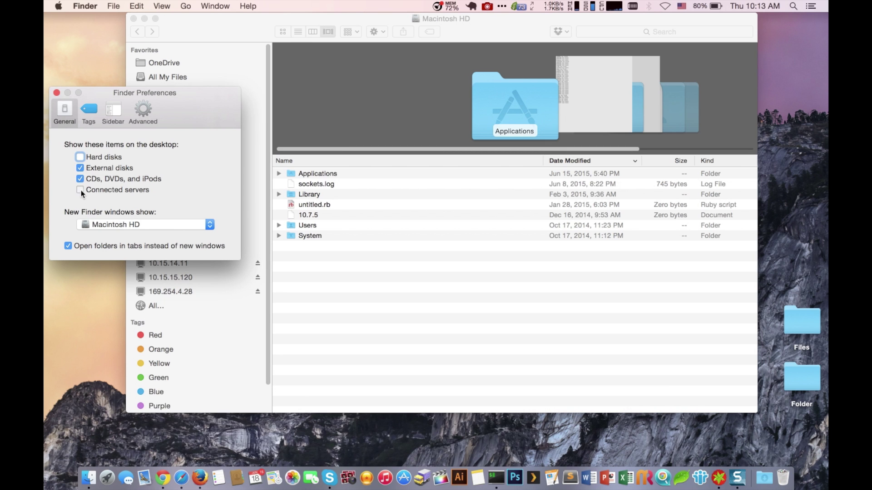
pyautogui.click(80, 189)
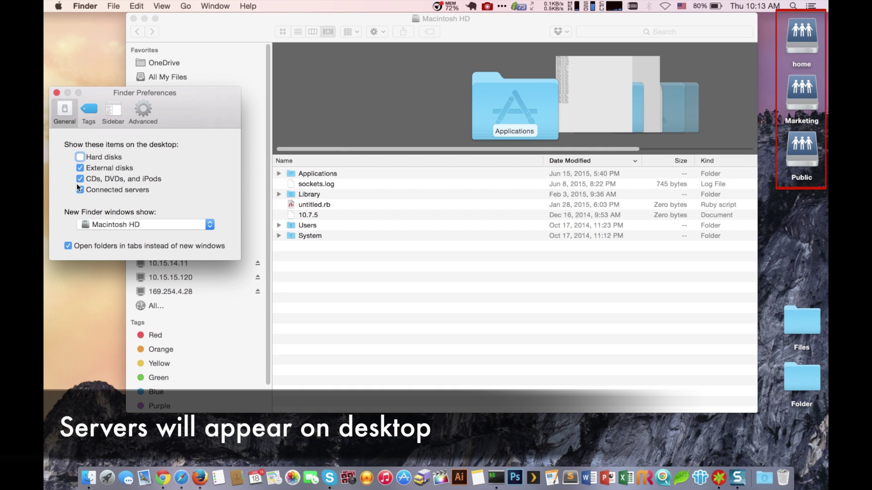
pyautogui.click(57, 93)
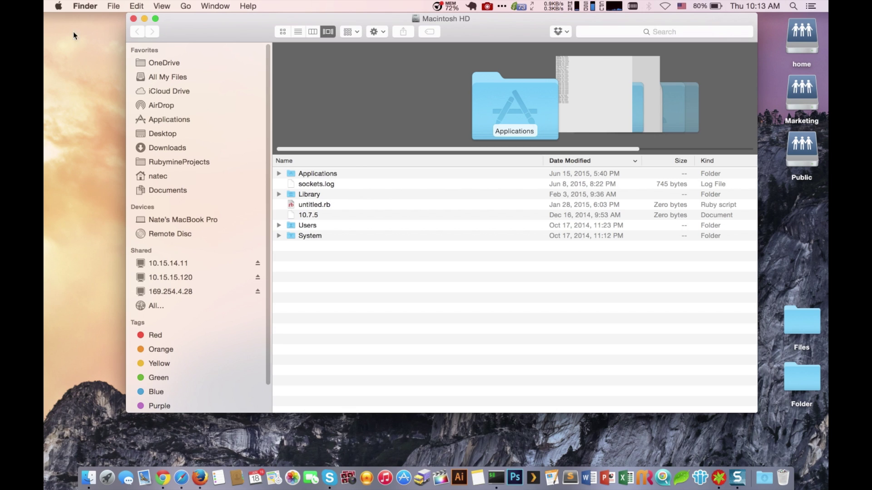
# Step: Add the home share volume to the user's Login Items in Users & Groups
pyautogui.click(59, 6)
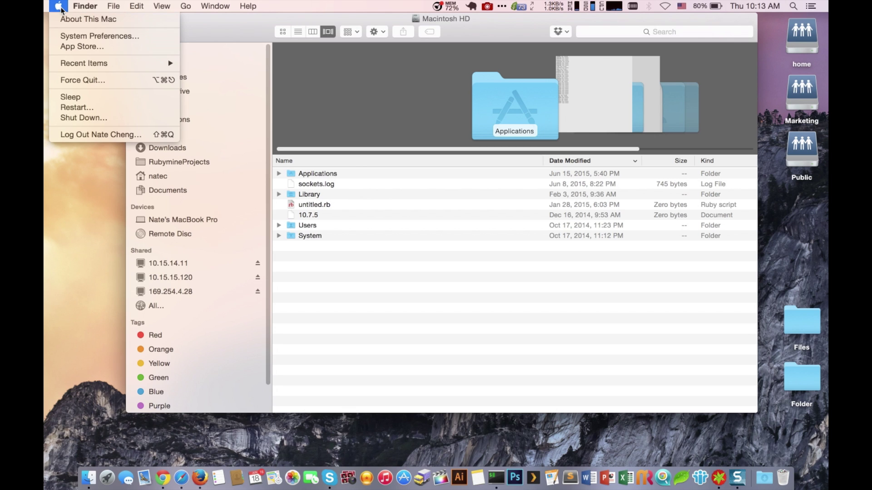
pyautogui.click(61, 36)
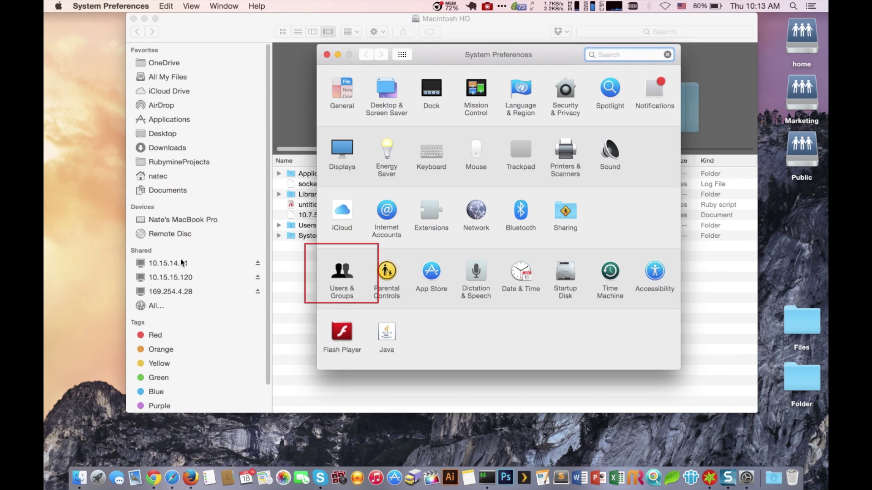
pyautogui.click(335, 273)
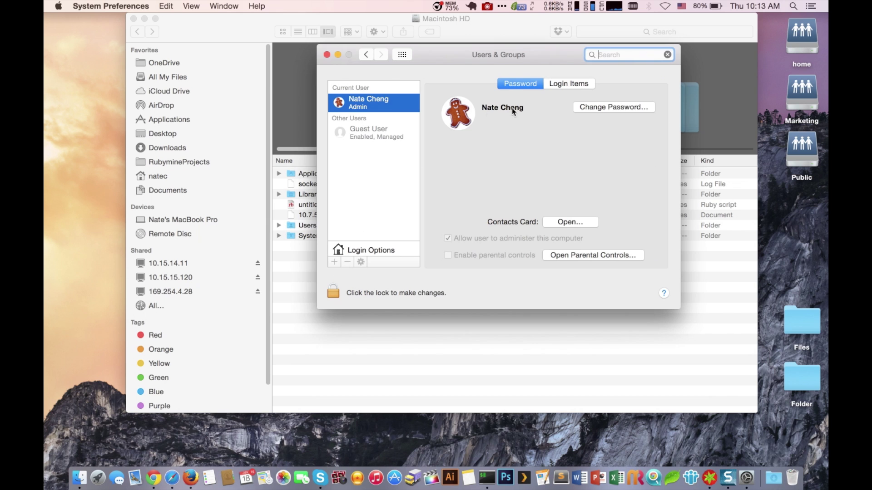
pyautogui.click(552, 86)
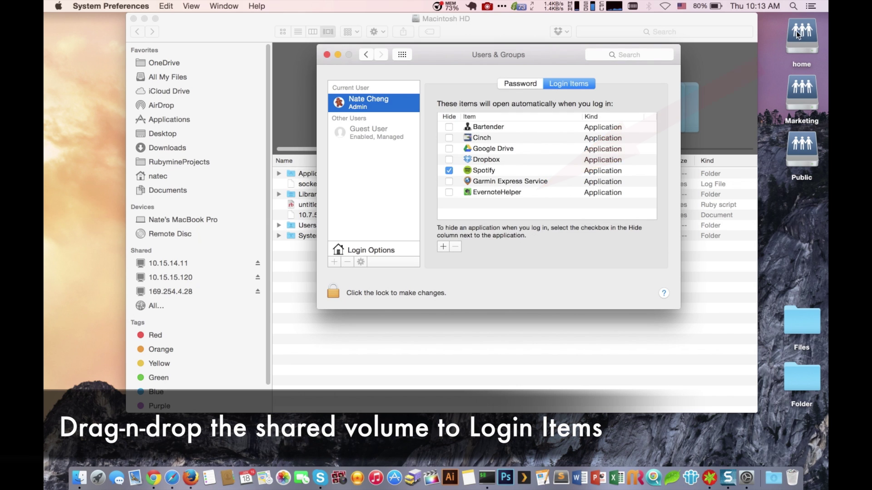
pyautogui.moveTo(796, 31); pyautogui.dragTo(560, 180)
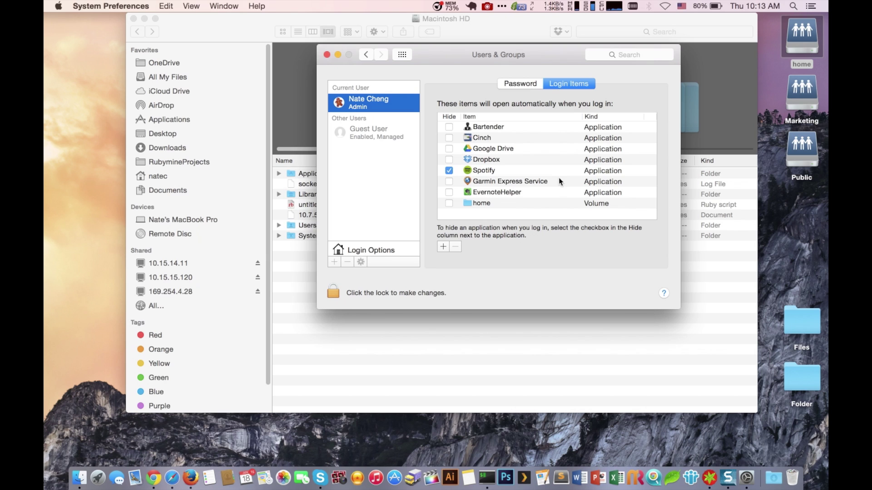
pyautogui.click(327, 55)
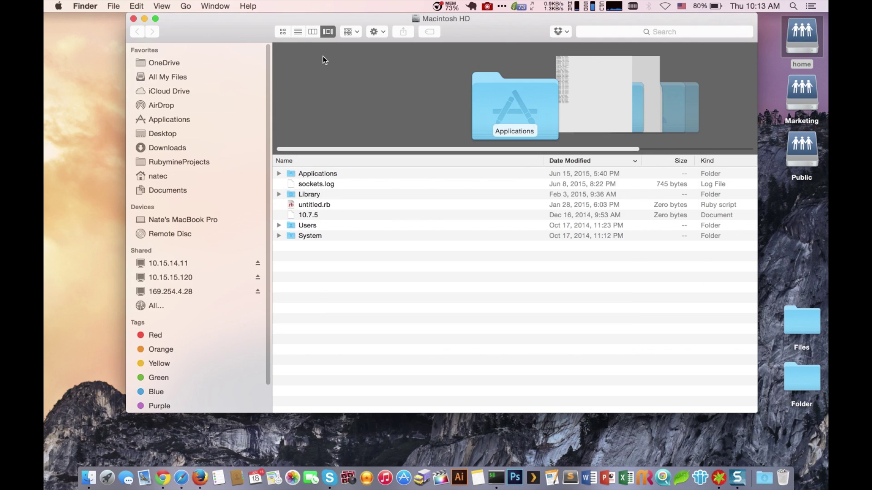